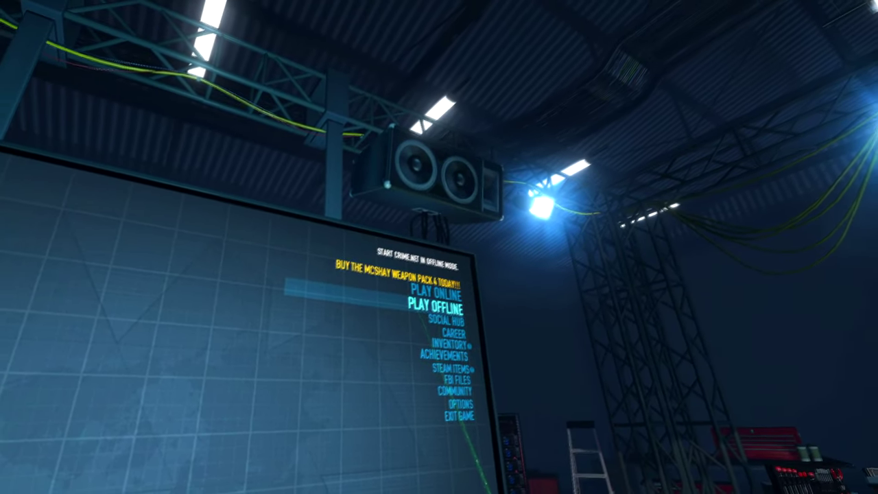
{"action": "key", "text": "Return"}
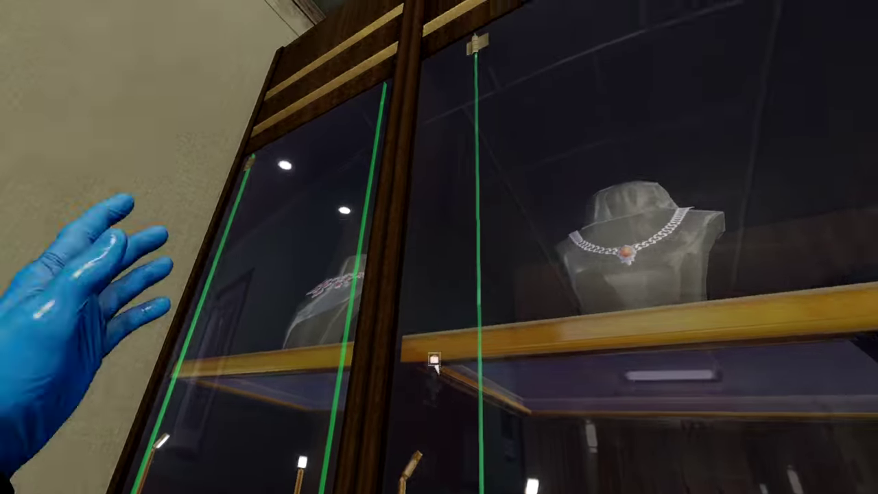
{"action": "key", "text": "v"}
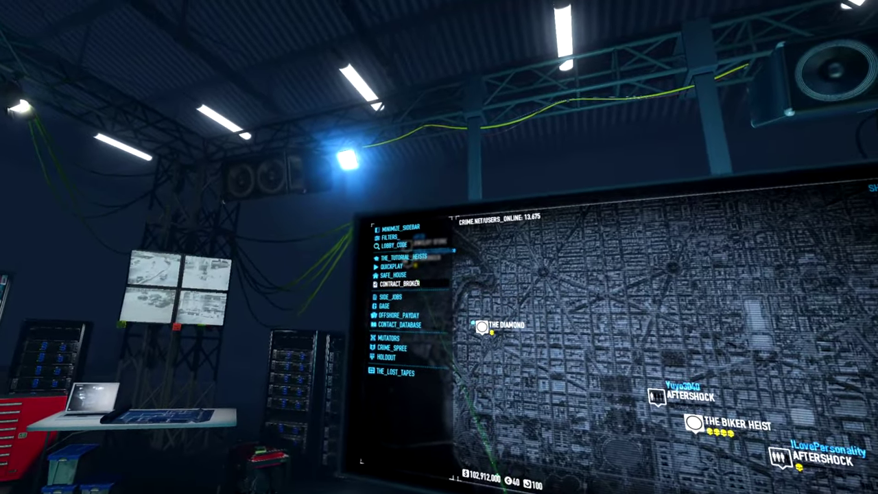
{"action": "left_click", "coordinate": [396, 278]}
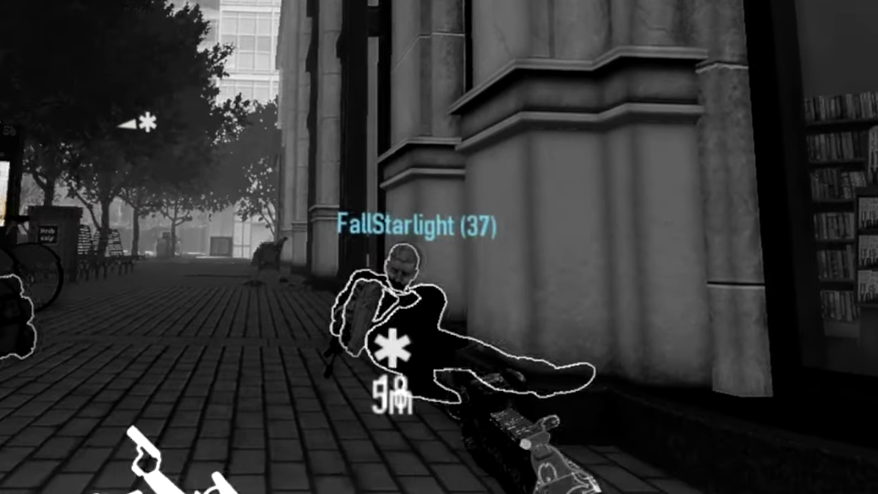
{"action": "key", "text": "Escape"}
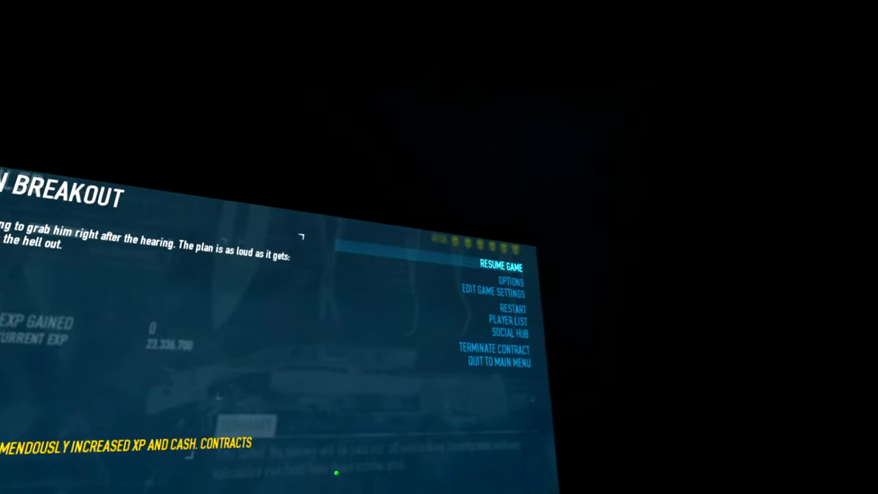